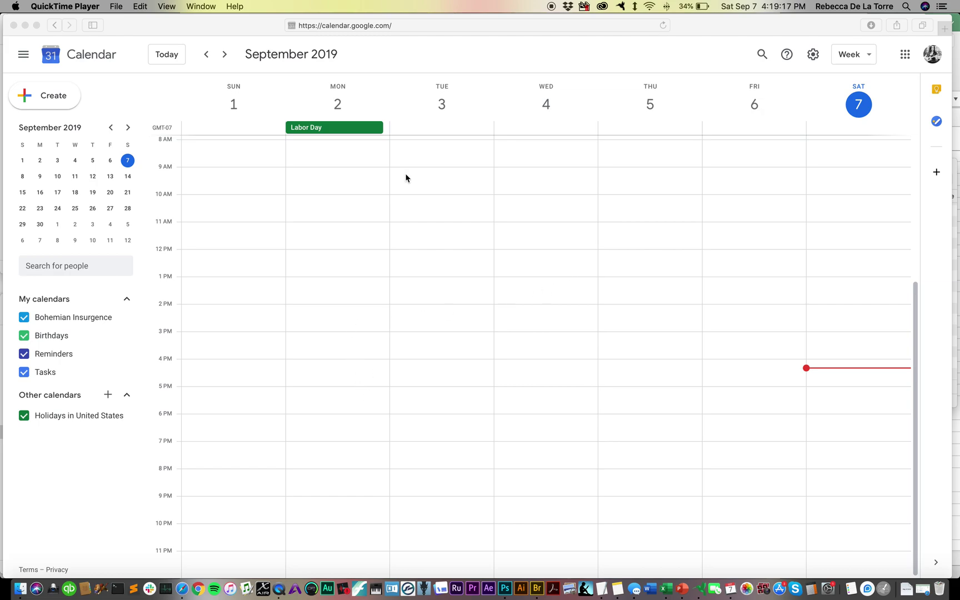
Bring the Google Calendar browser window forward and dismiss the favourites list under the address bar.
left_click(758, 31)
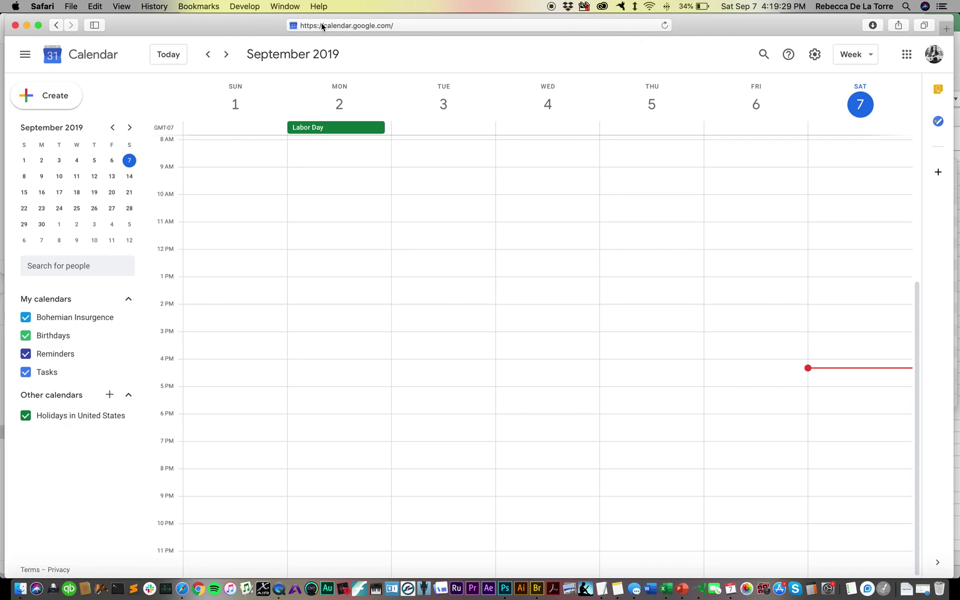
left_click(359, 27)
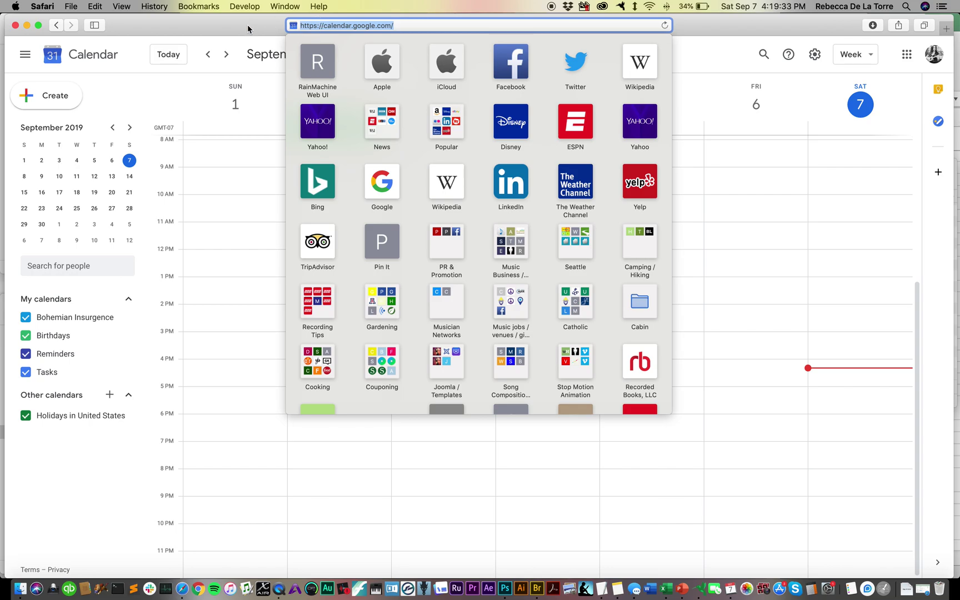
key("Escape")
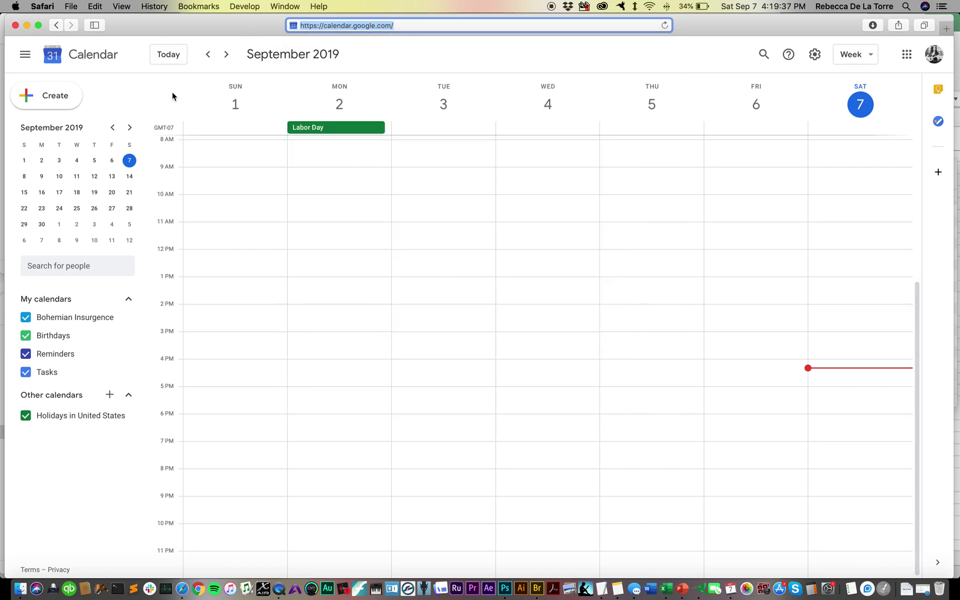
Discard the accidental September 1 draft event and open Bohemian Insurgence's Settings and sharing.
left_click(205, 128)
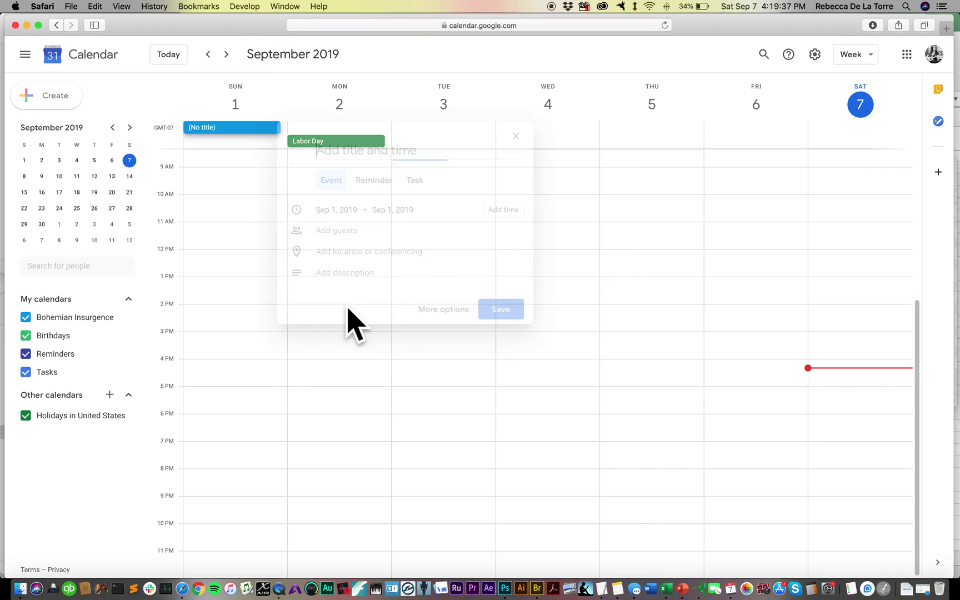
left_click(75, 476)
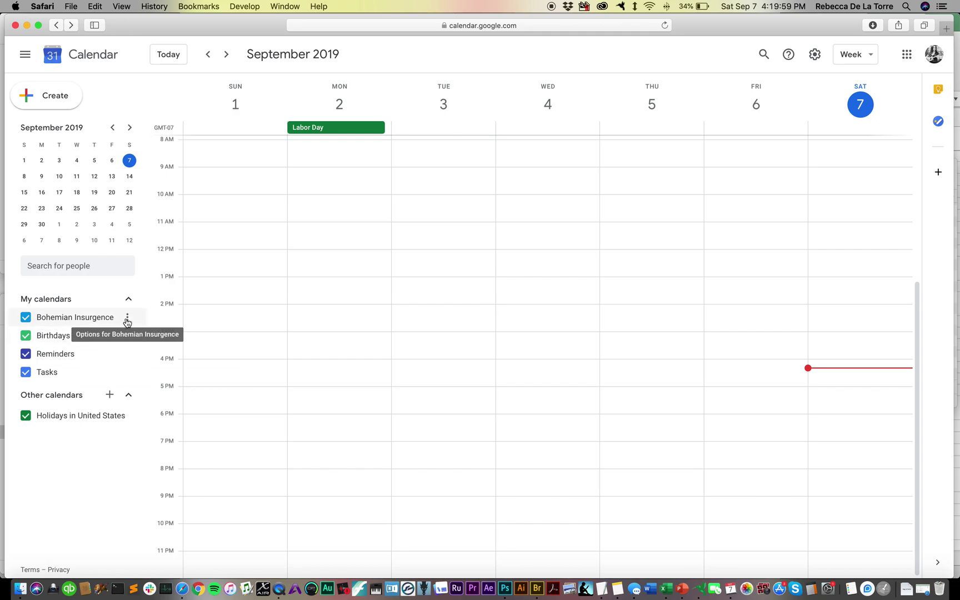
left_click(127, 321)
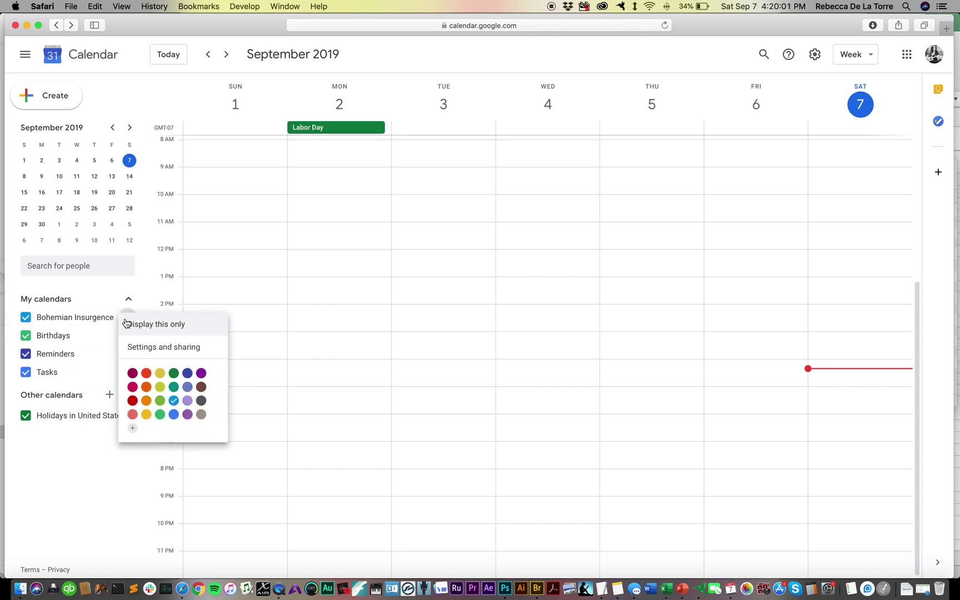
left_click(194, 350)
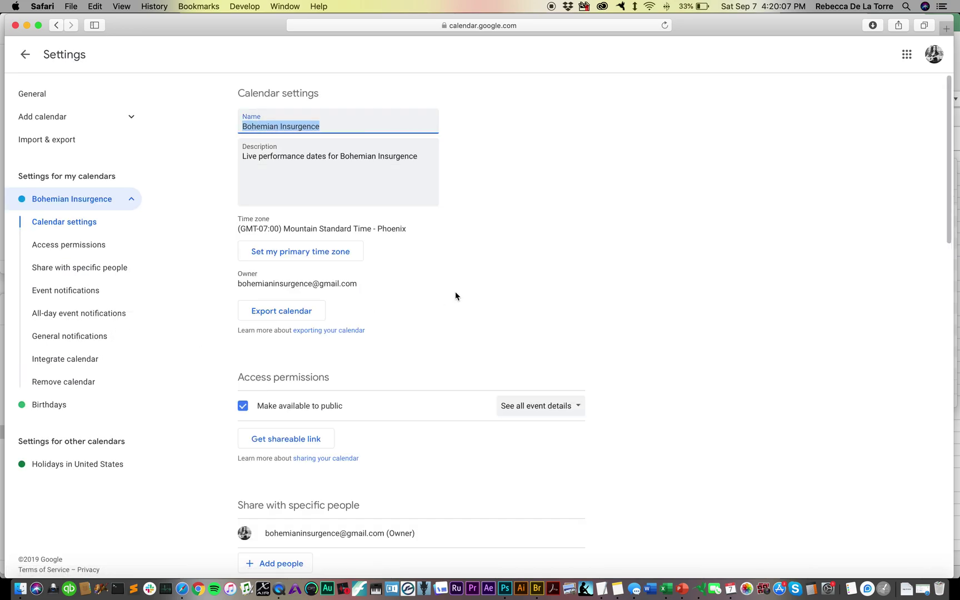
double_click(299, 120)
triple_click(280, 158)
triple_click(280, 127)
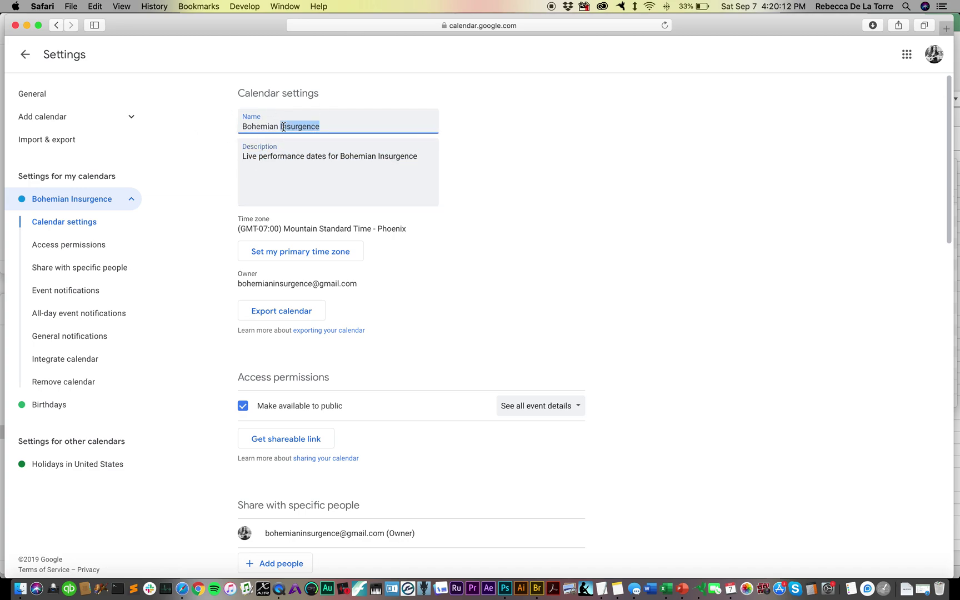
triple_click(301, 159)
left_click(342, 164)
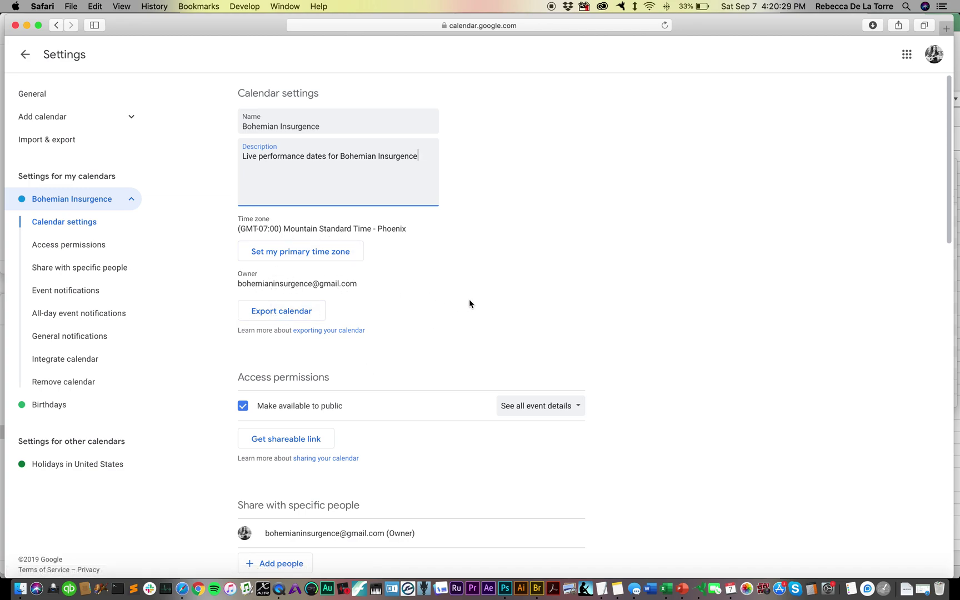
scroll(642, 313, "down", 1)
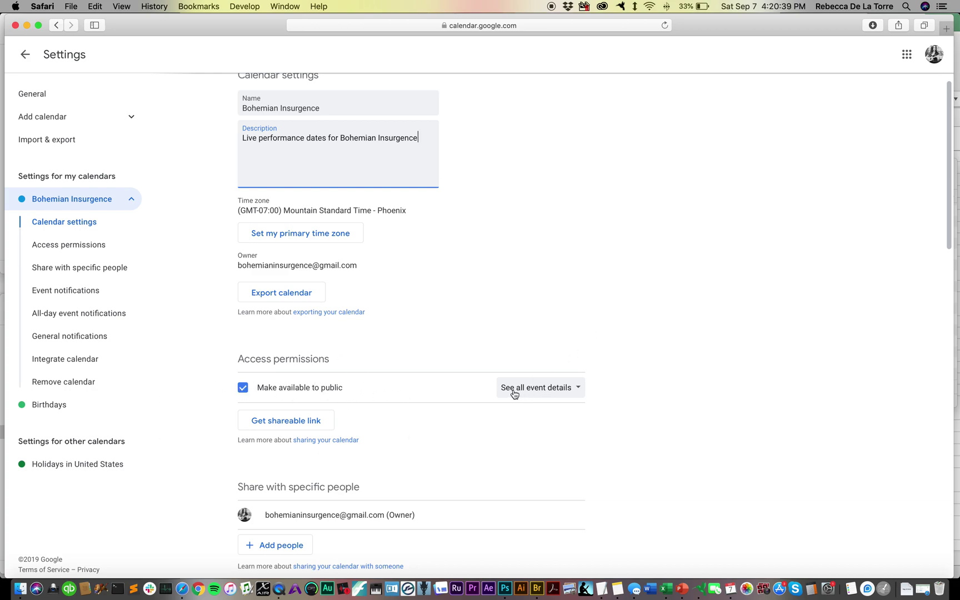
left_click(567, 394)
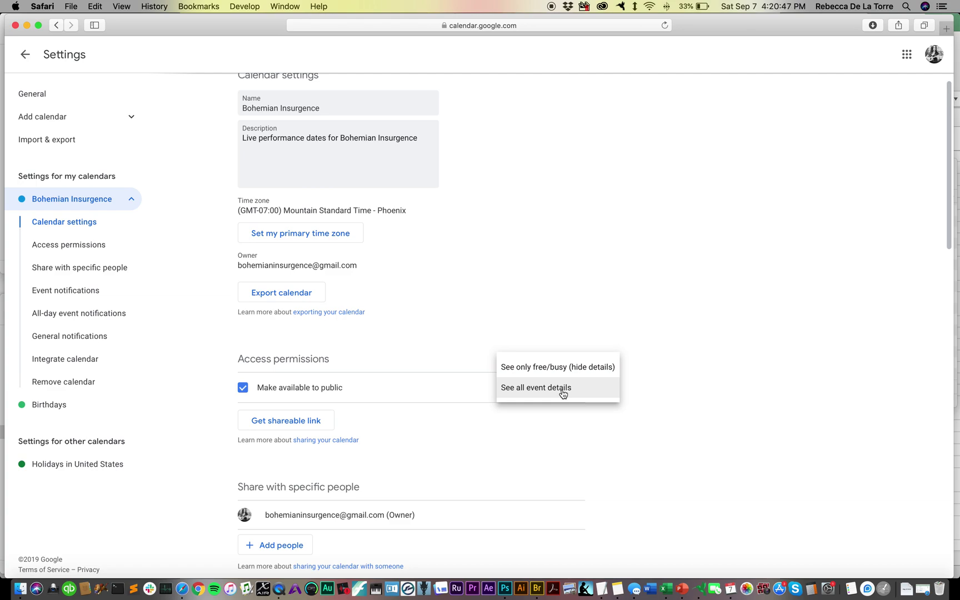
left_click(563, 394)
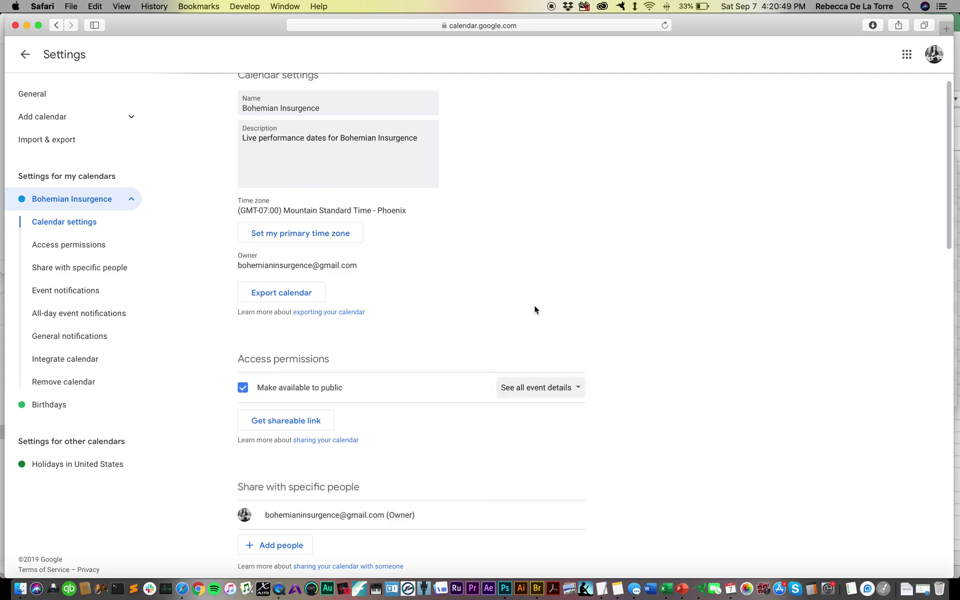
Copy the Bohemian Insurgence shareable link to the clipboard and close the link dialog.
left_click(295, 422)
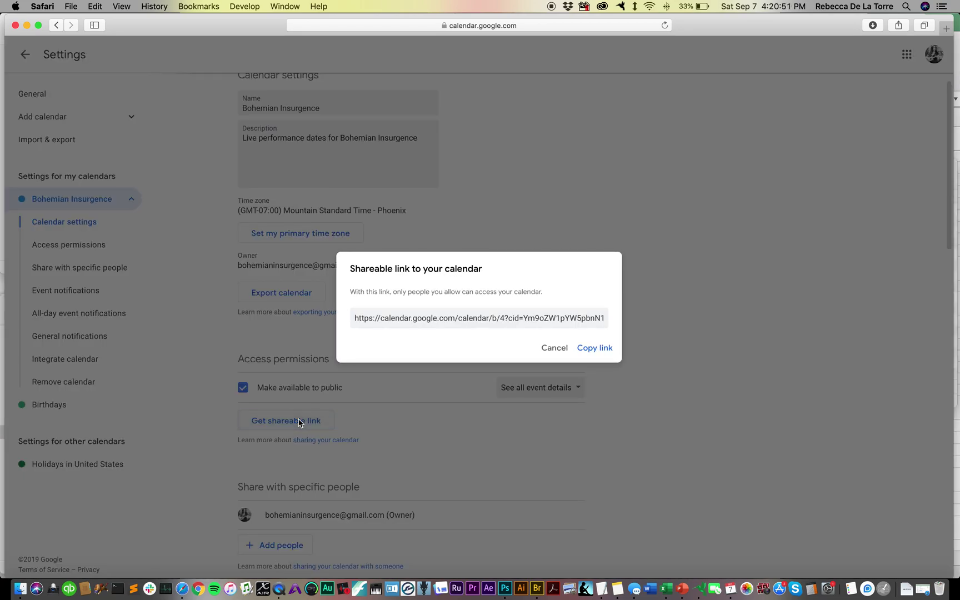
left_click(431, 320)
left_click(466, 319)
left_click(593, 349)
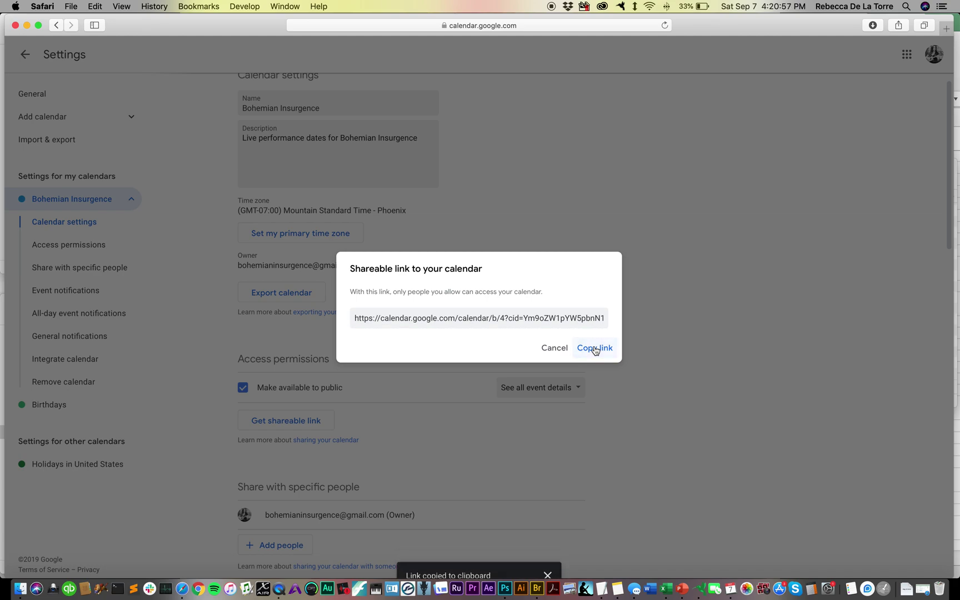
left_click(555, 348)
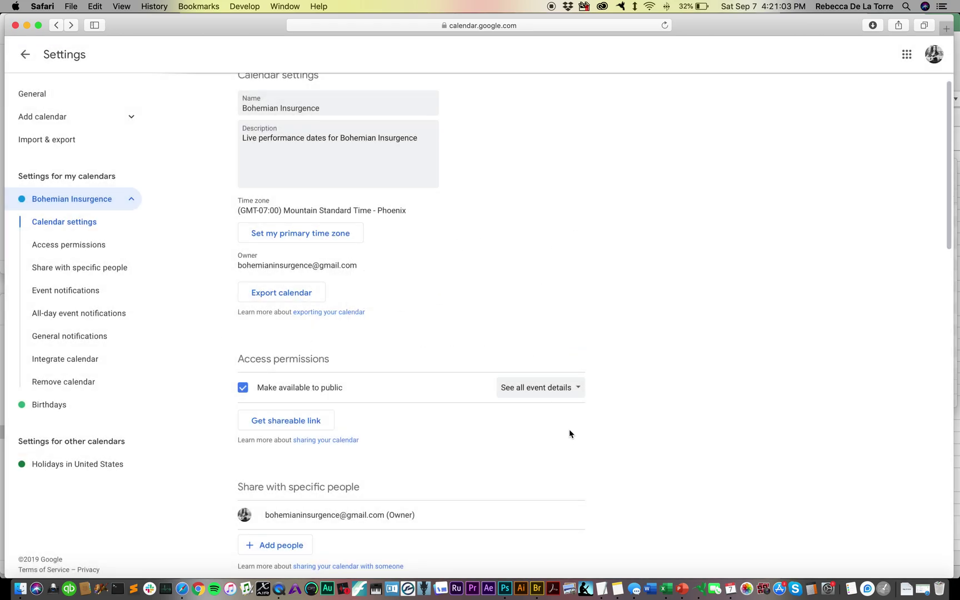
Leave the settings page and return to the main week view.
scroll(589, 429, "down", 2)
scroll(604, 424, "up", 3)
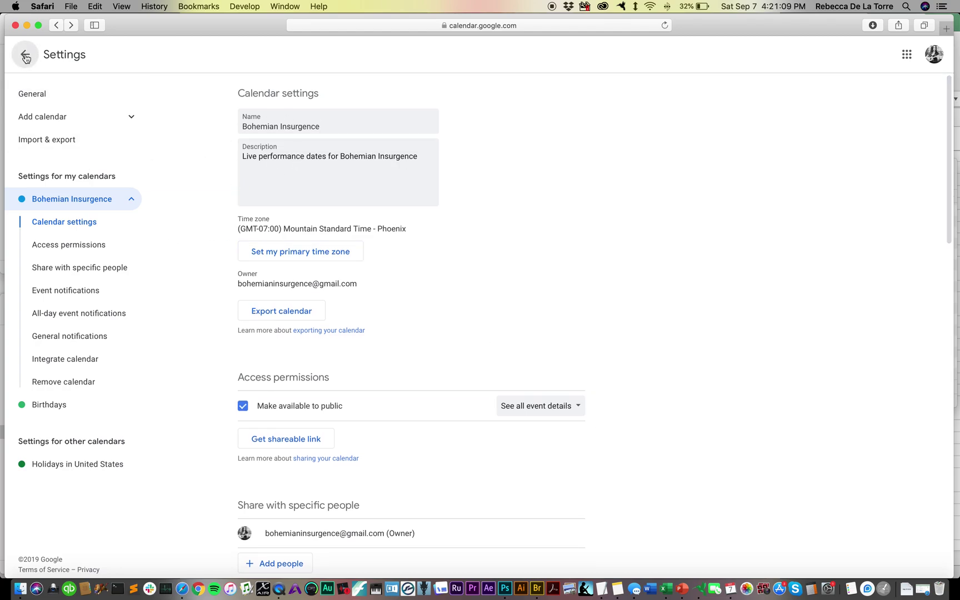
left_click(26, 56)
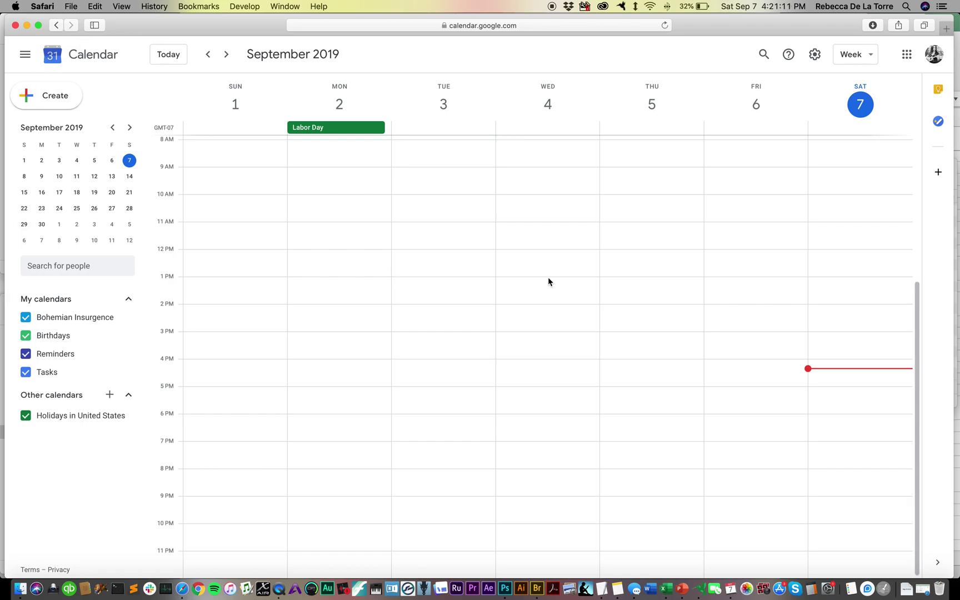
left_click(129, 128)
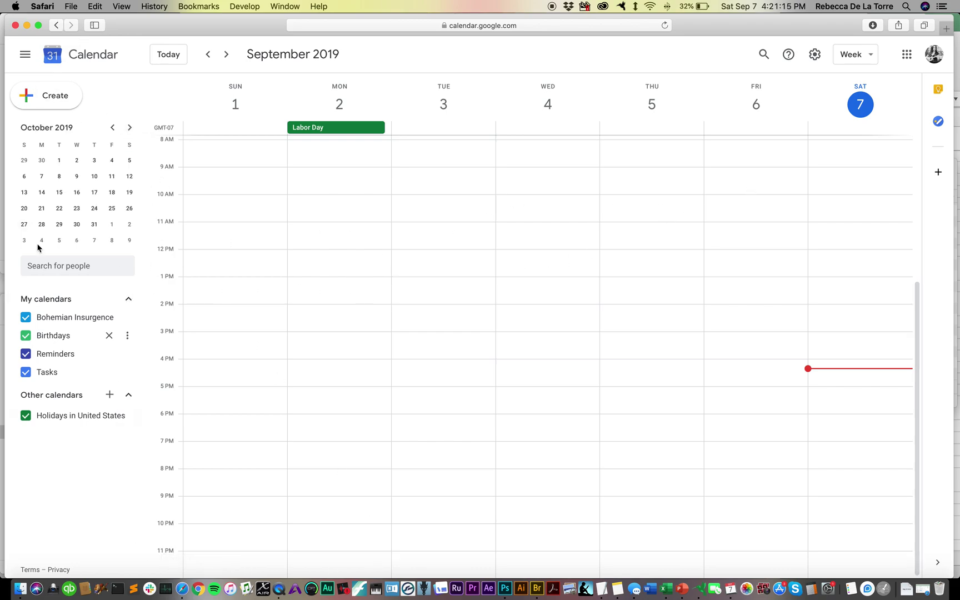
left_click(114, 210)
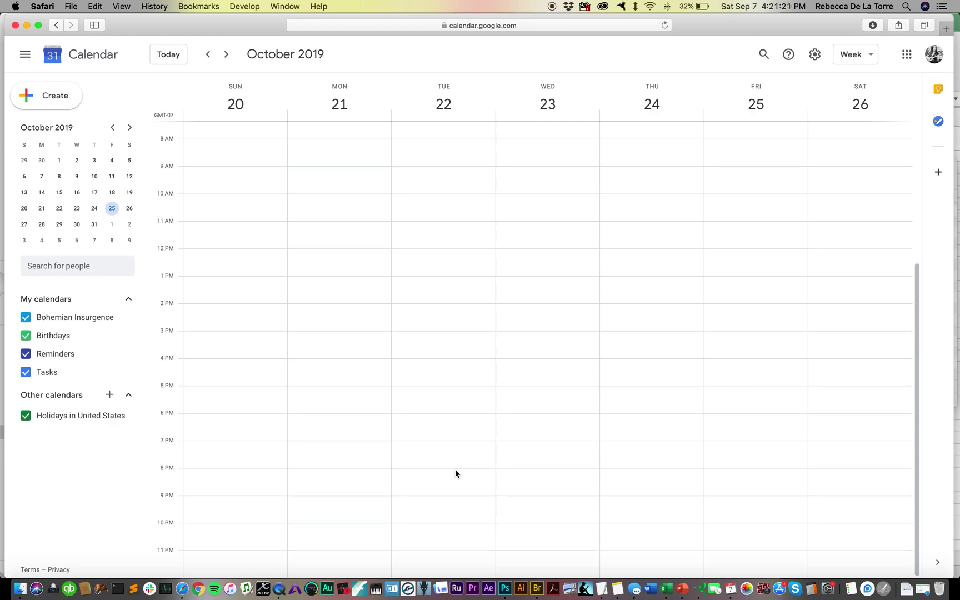
left_click(743, 427)
left_click(722, 442)
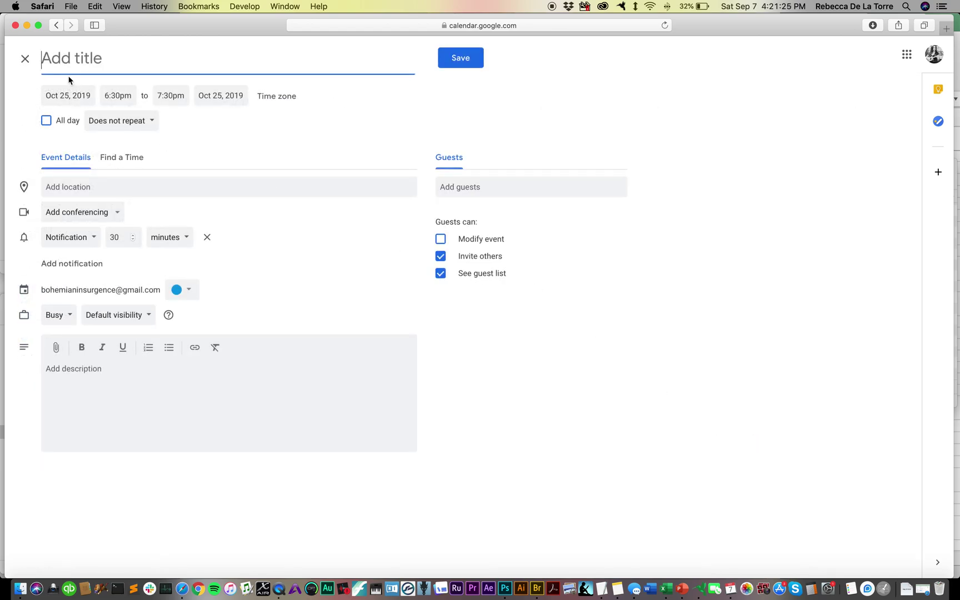
left_click(26, 60)
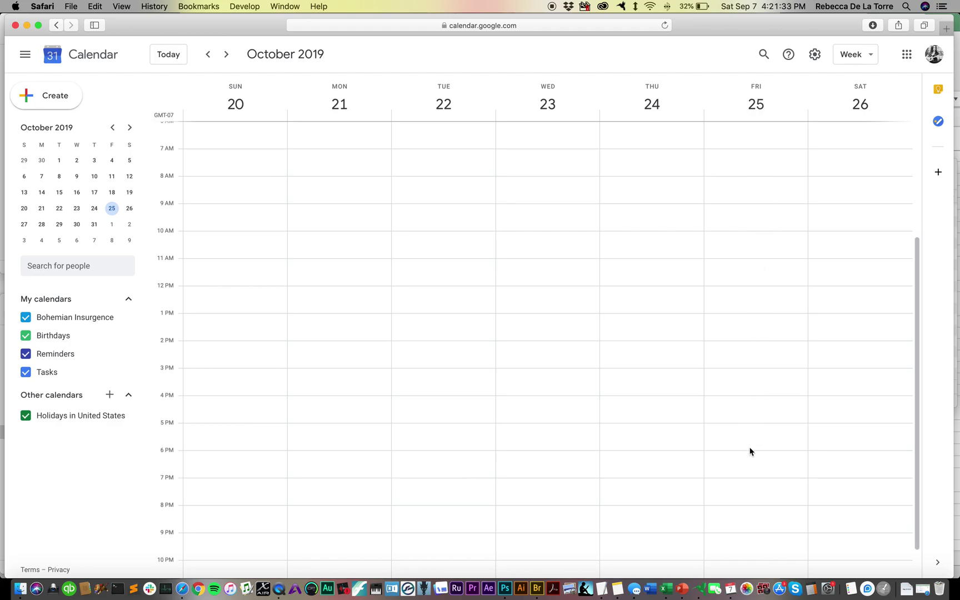
left_click(751, 472)
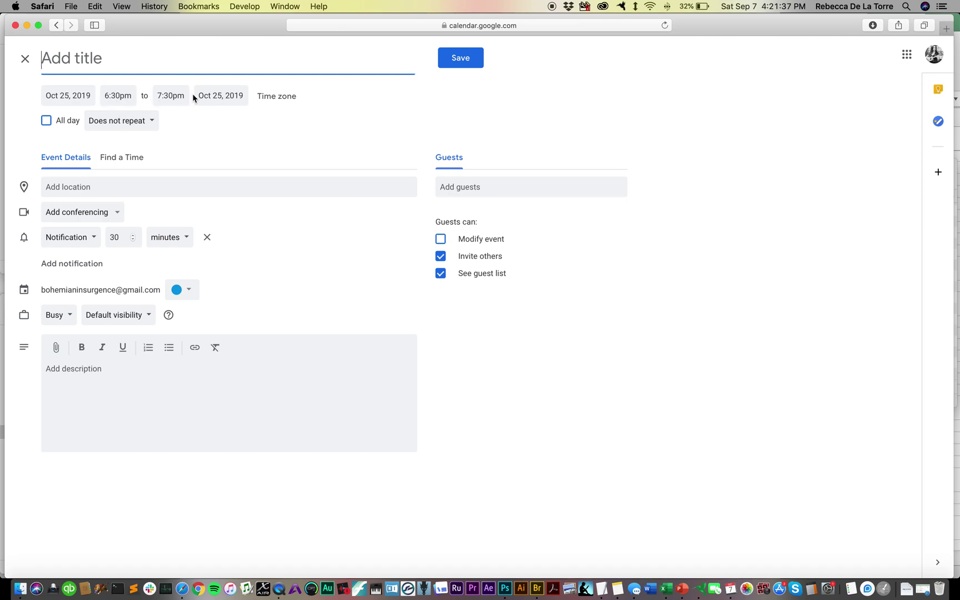
Make the event end at 8:00pm and title it 'Bohemian Insurgence LIVE at Tempe Center for the Arts'.
left_click(177, 95)
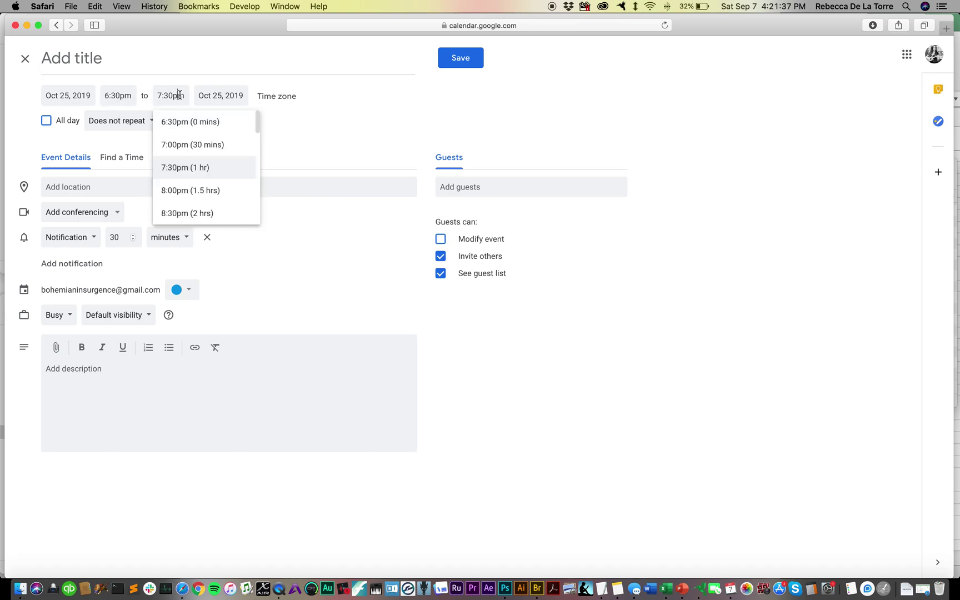
left_click(201, 190)
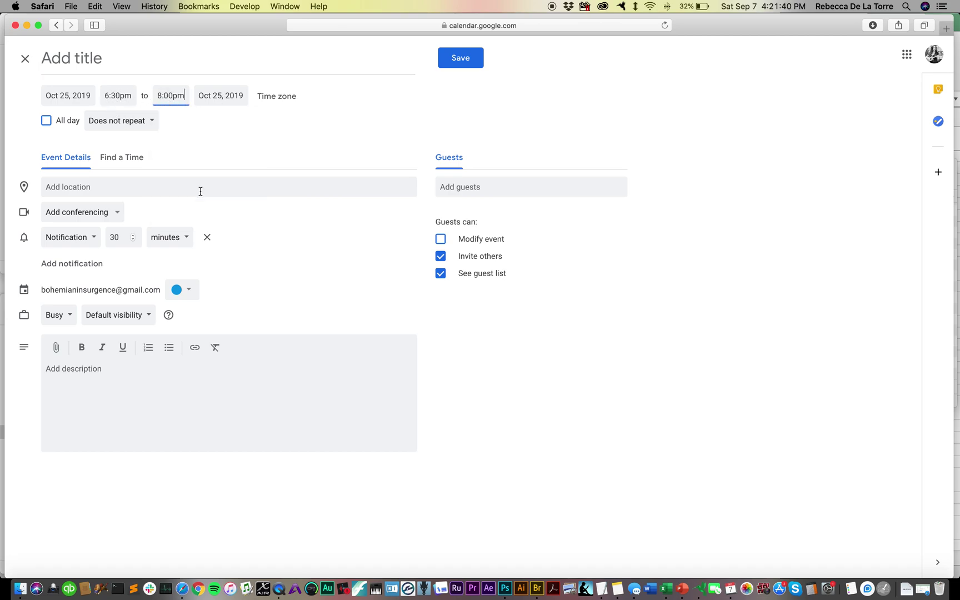
left_click(101, 60)
type("B")
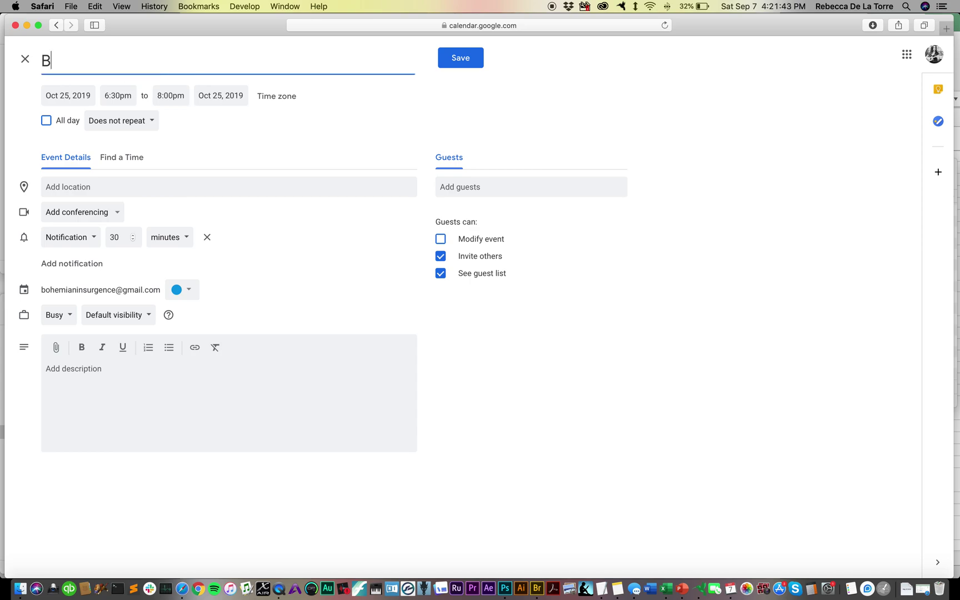
type("ohemian Ins")
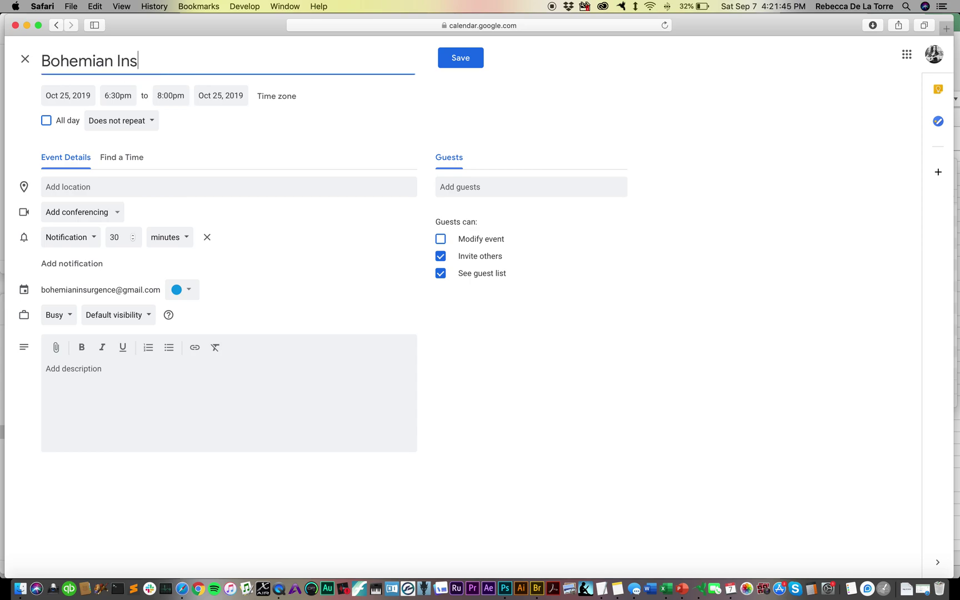
type("urgence LIVE at Te")
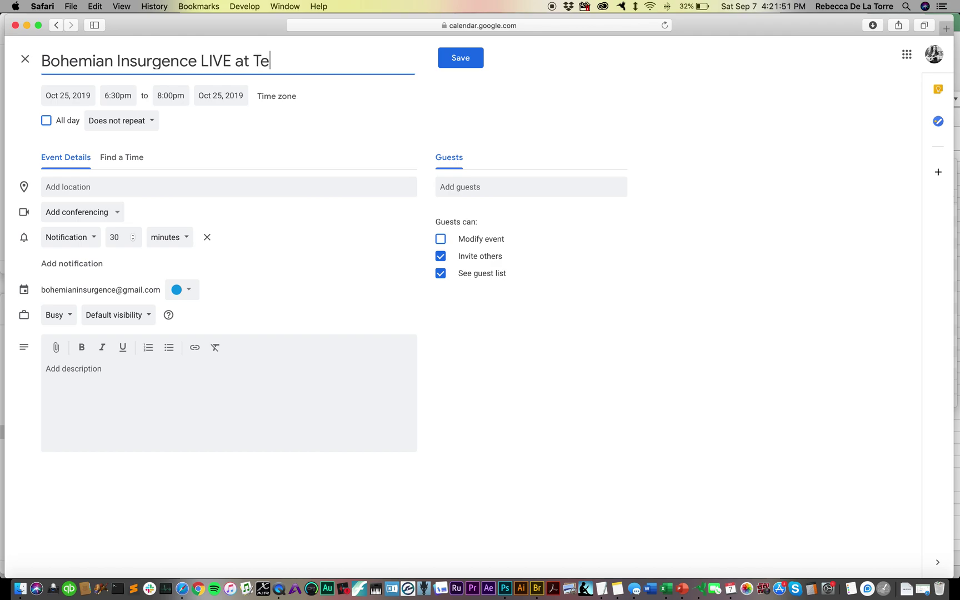
type("mpe Center for the ")
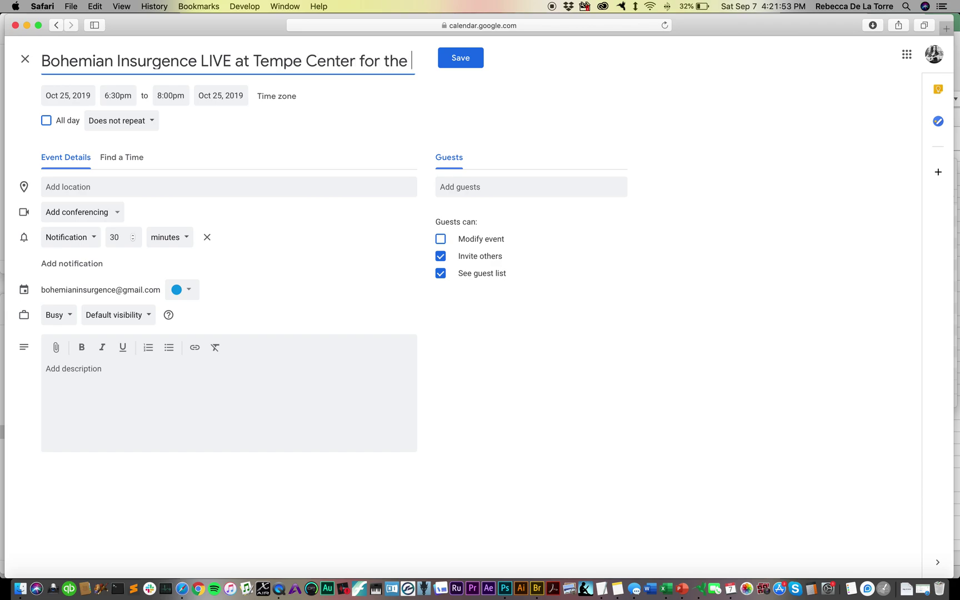
type("Arts")
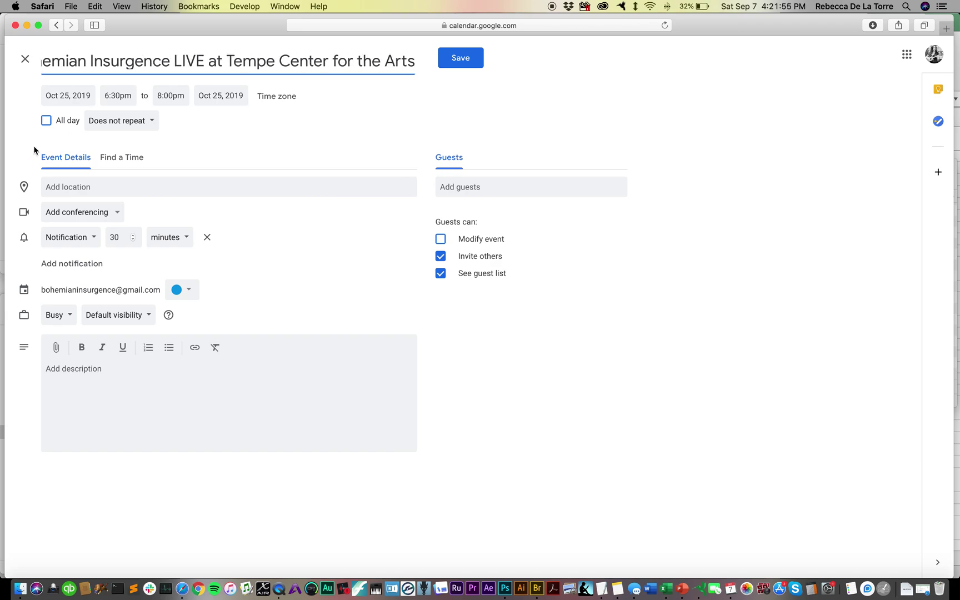
left_click(97, 186)
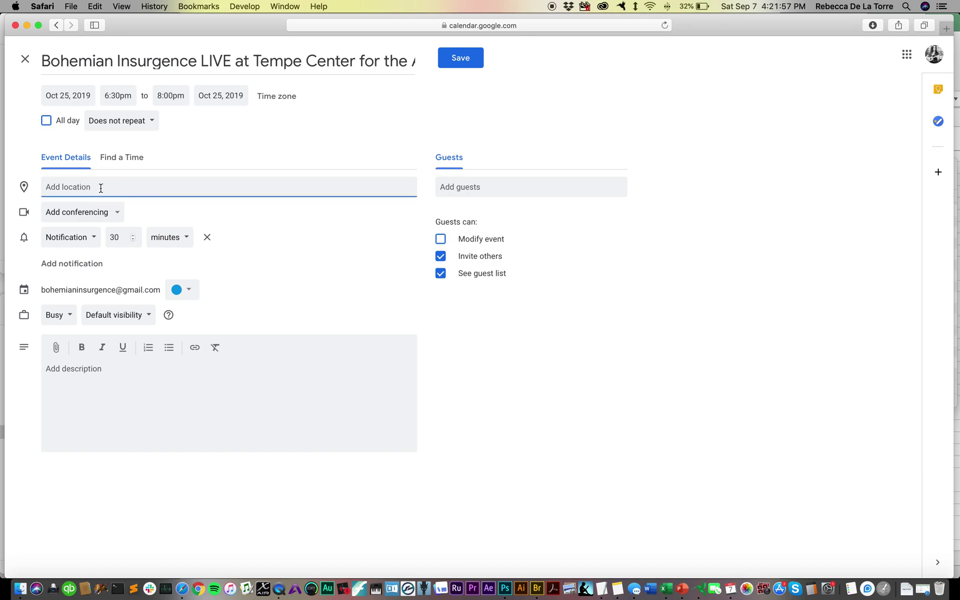
Set the location to Tempe Center for the Arts, found by searching 'Tempe Center', and save the event.
type("Tem")
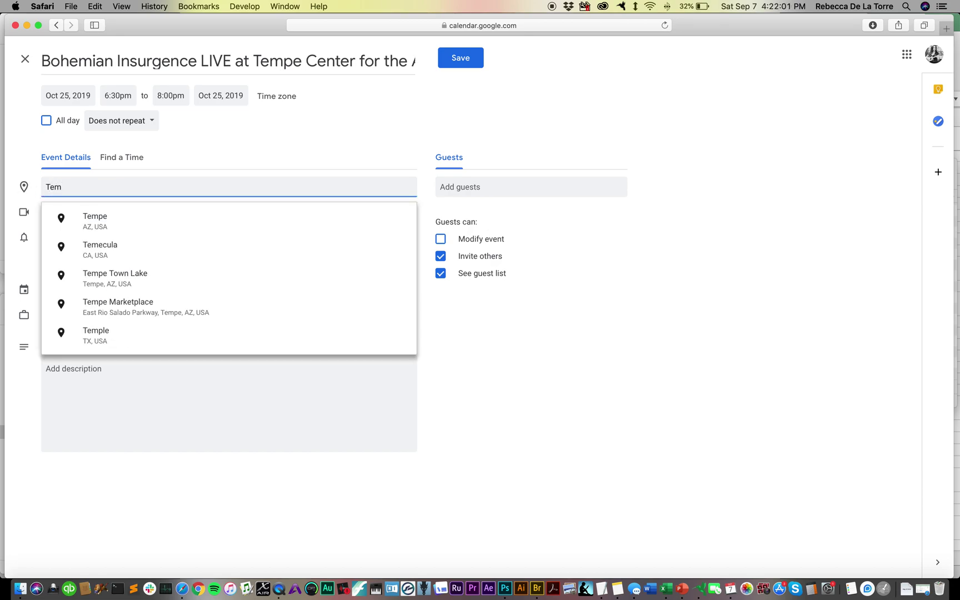
type("pe Center")
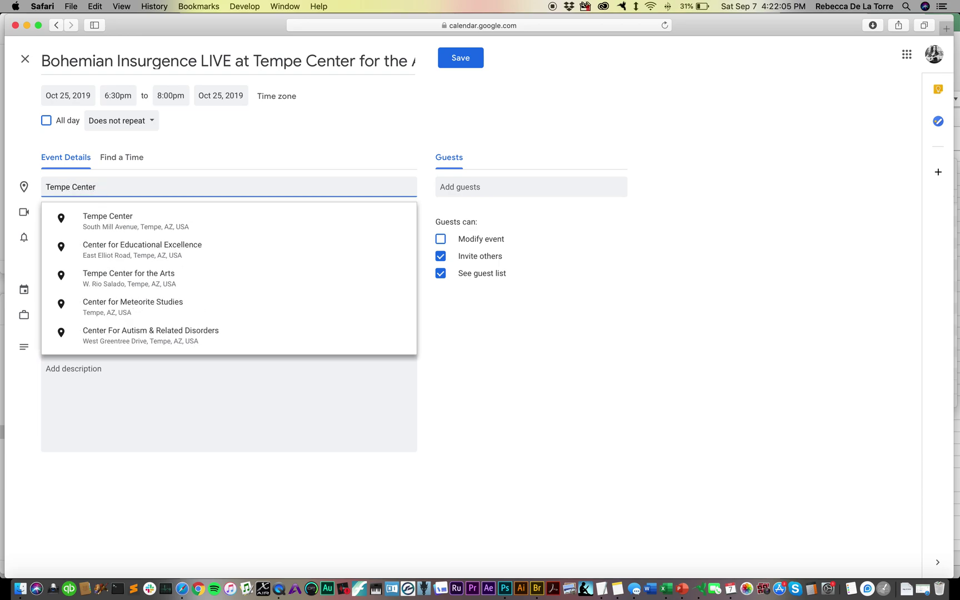
left_click(149, 278)
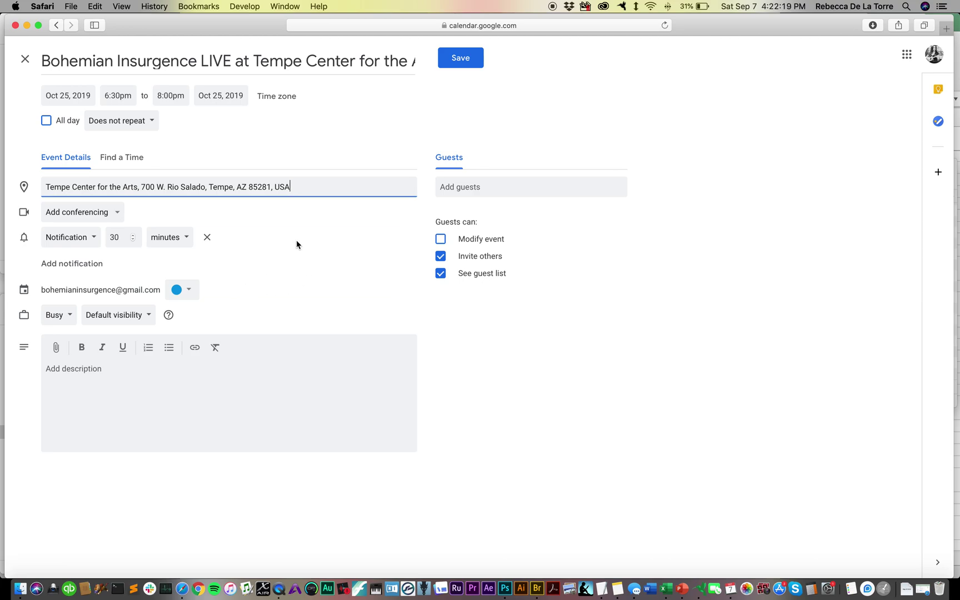
left_click(462, 60)
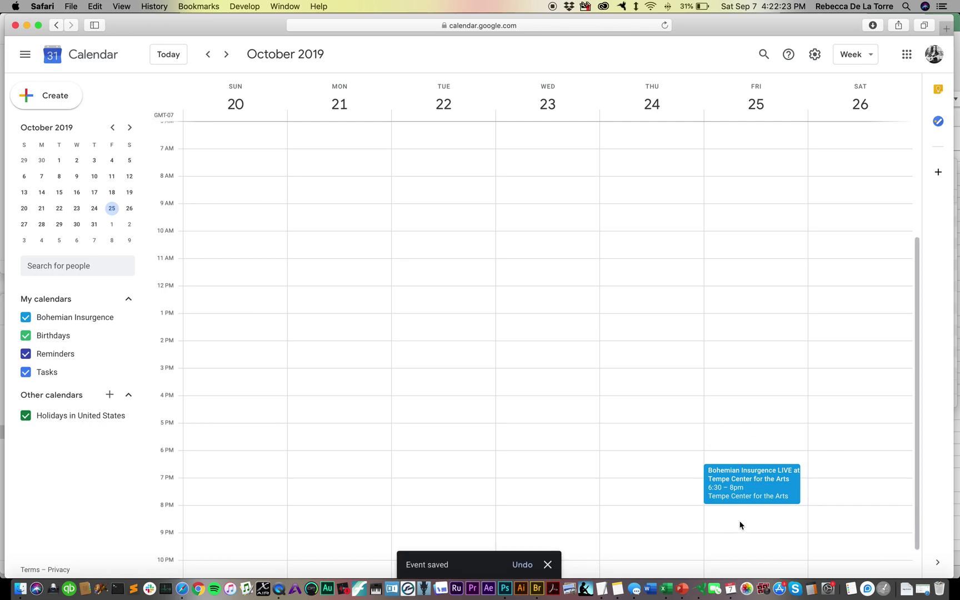